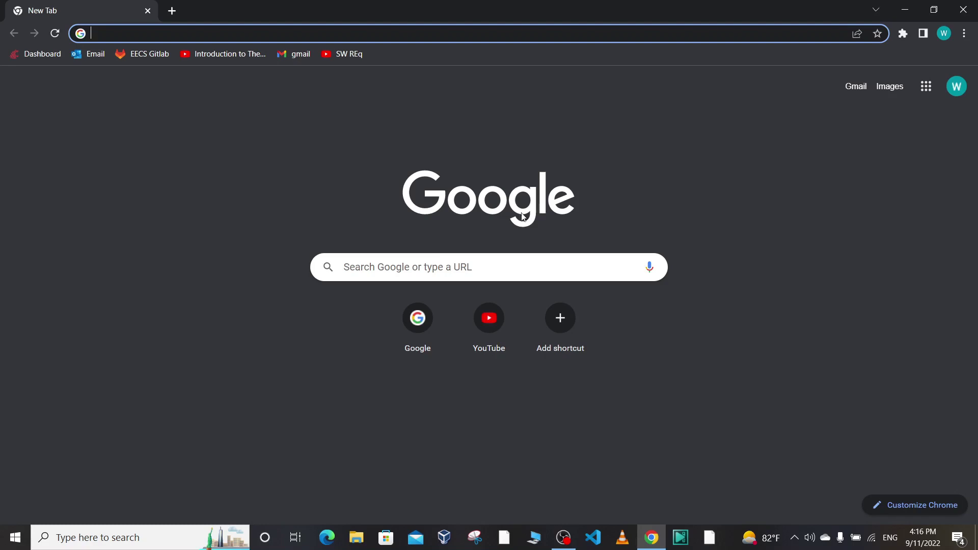
Search Google for visual studio and open the official Visual Studio website from the results
click(414, 319)
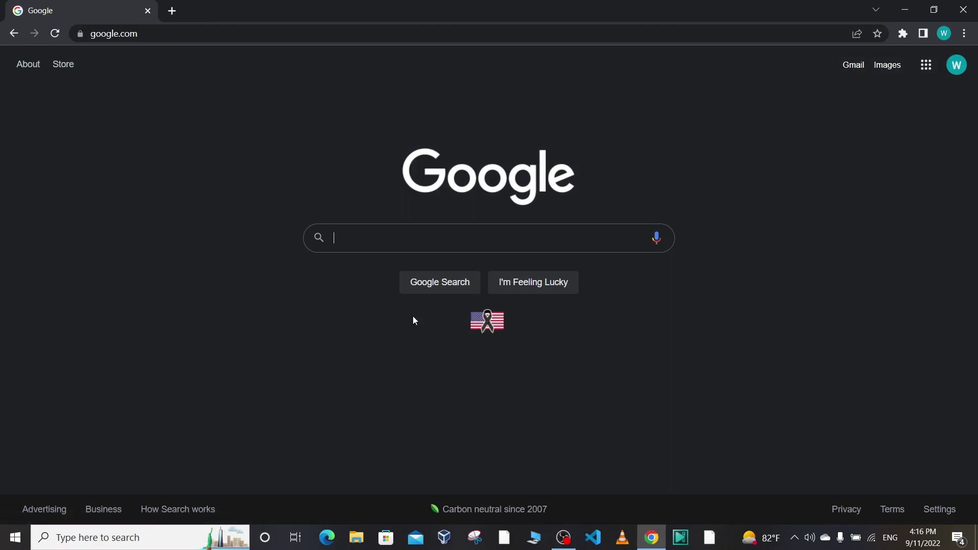
text(vi)
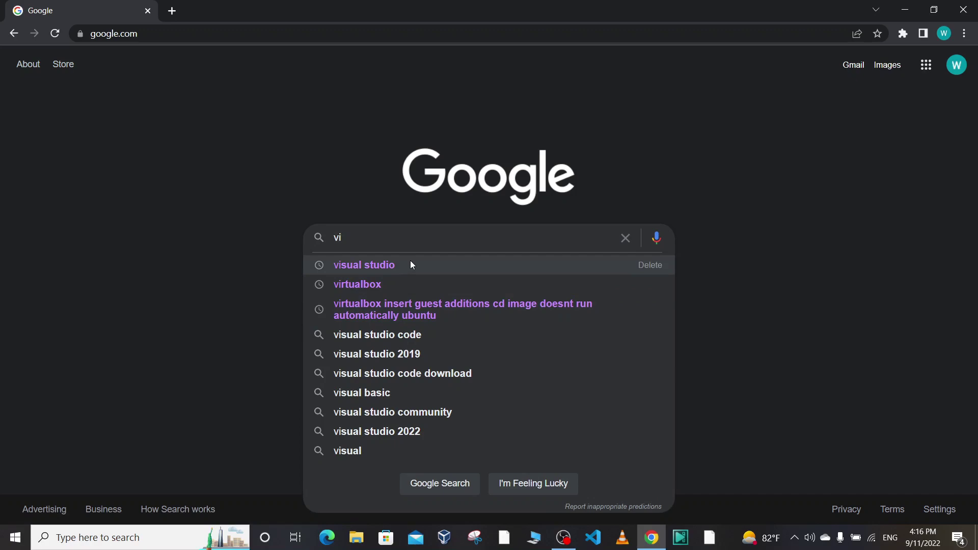
click(410, 261)
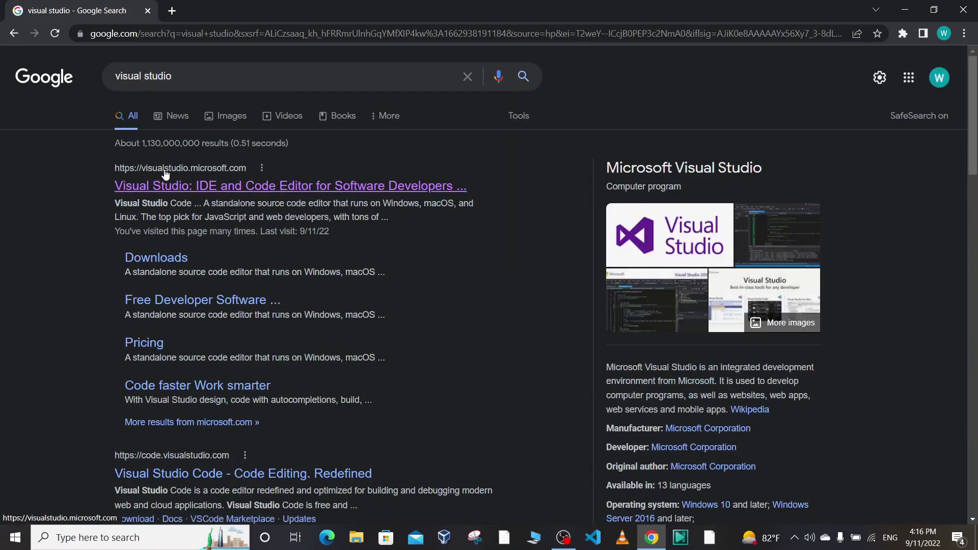
click(206, 190)
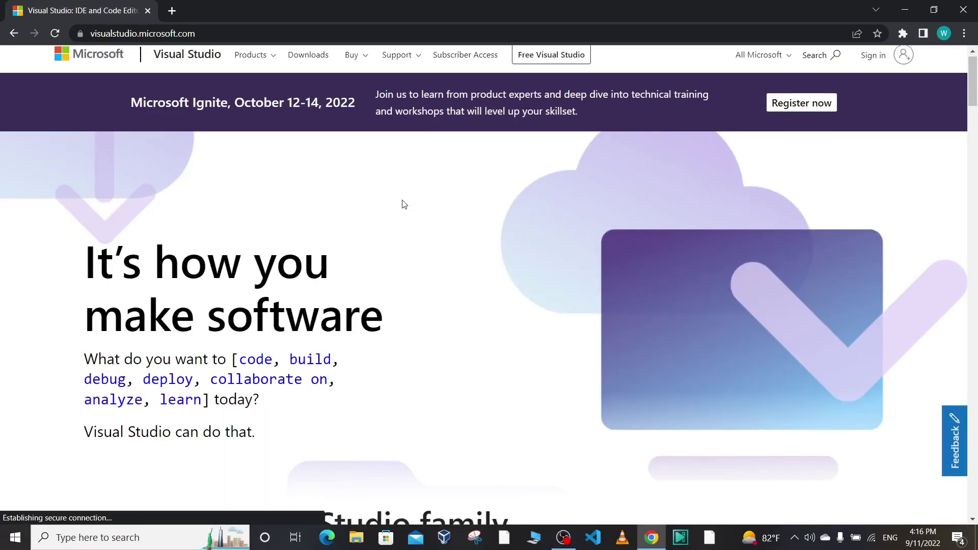
Download the Community 2022 edition of Visual Studio for Windows
scroll(404, 204, down, 7)
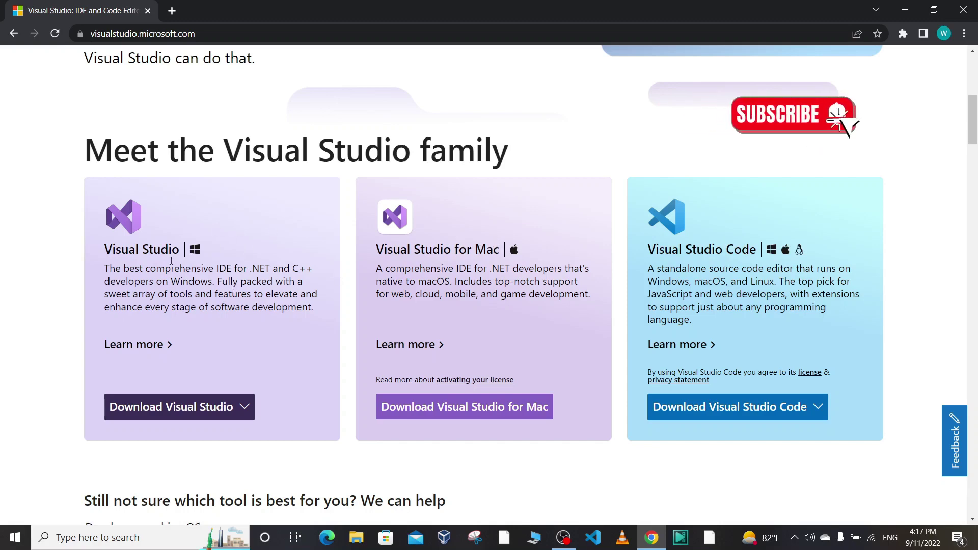
scroll(214, 326, down, 1)
click(243, 351)
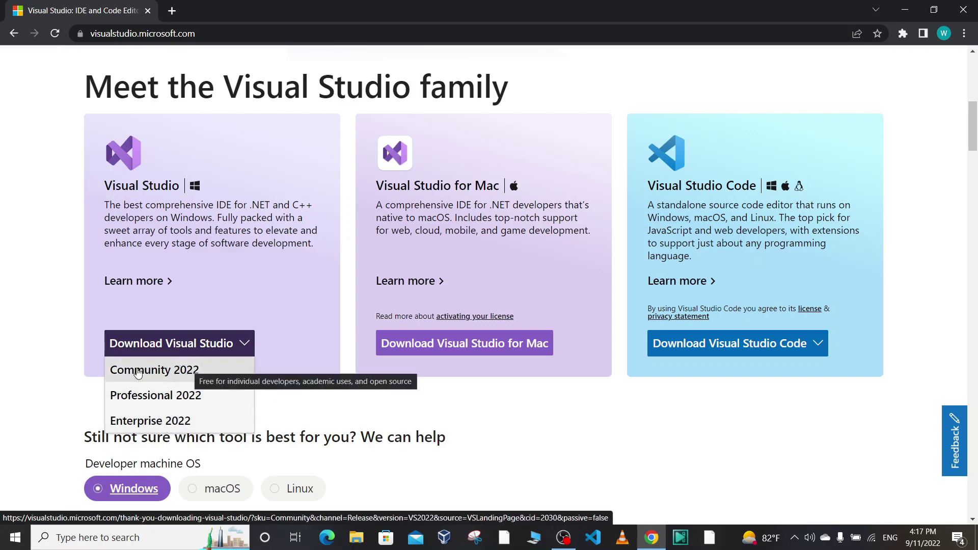
click(190, 372)
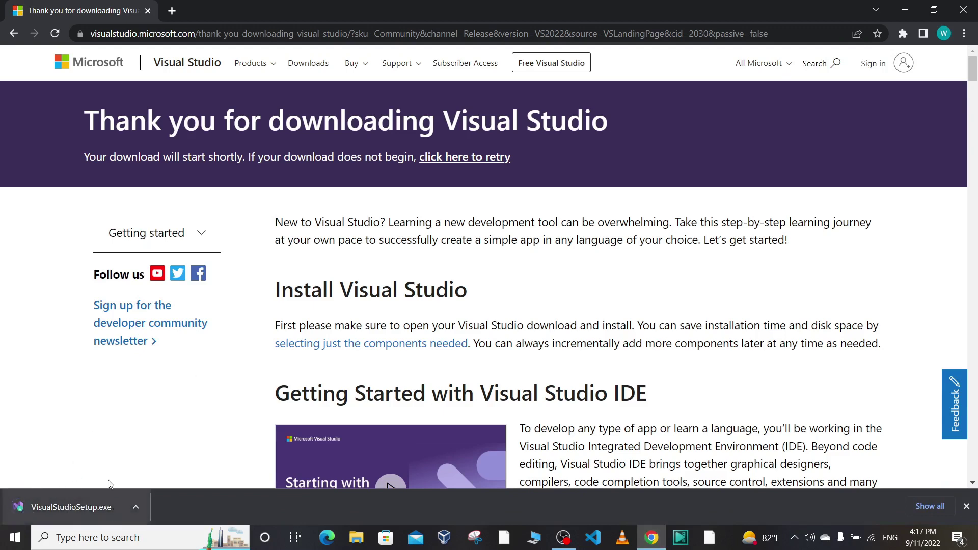
Run the downloaded VisualStudioSetup.exe, accept the initial installer setup and maximize the workload selection window
click(72, 507)
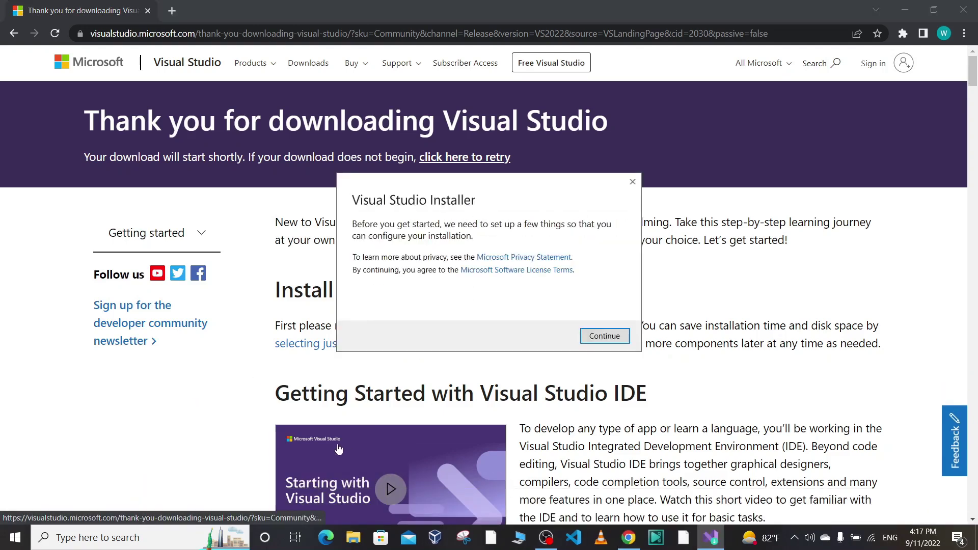
click(599, 336)
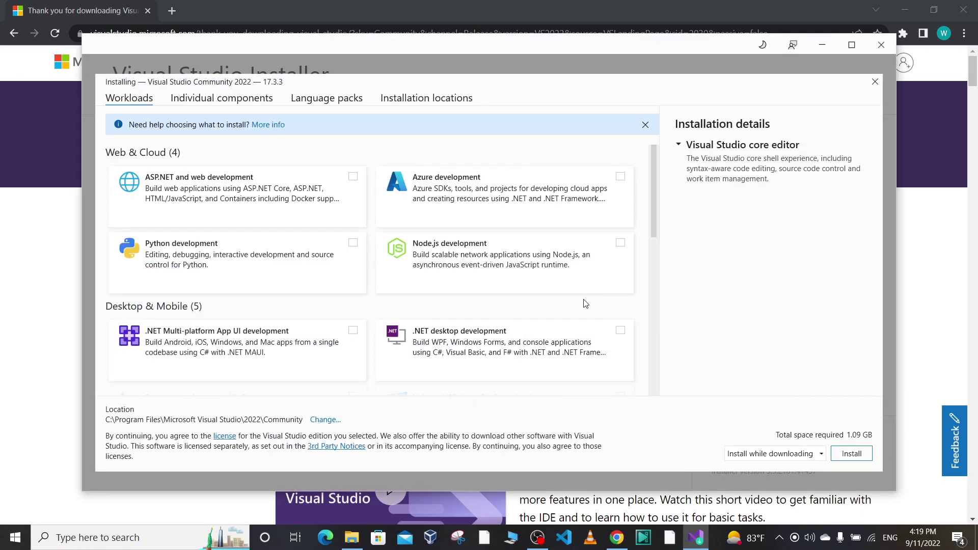
click(852, 45)
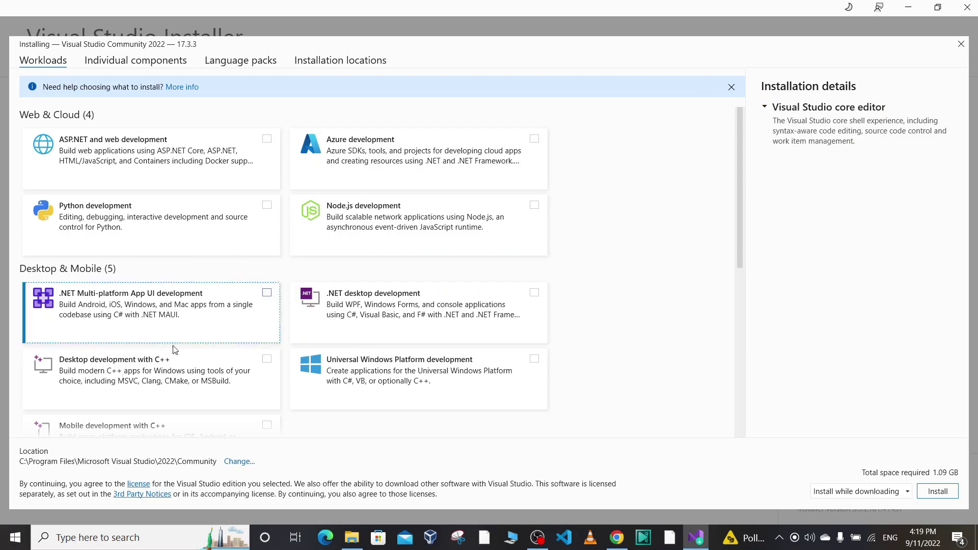
Select the .NET desktop development workload for installation and leave Python development unselected
scroll(213, 320, down, 5)
scroll(216, 313, down, 9)
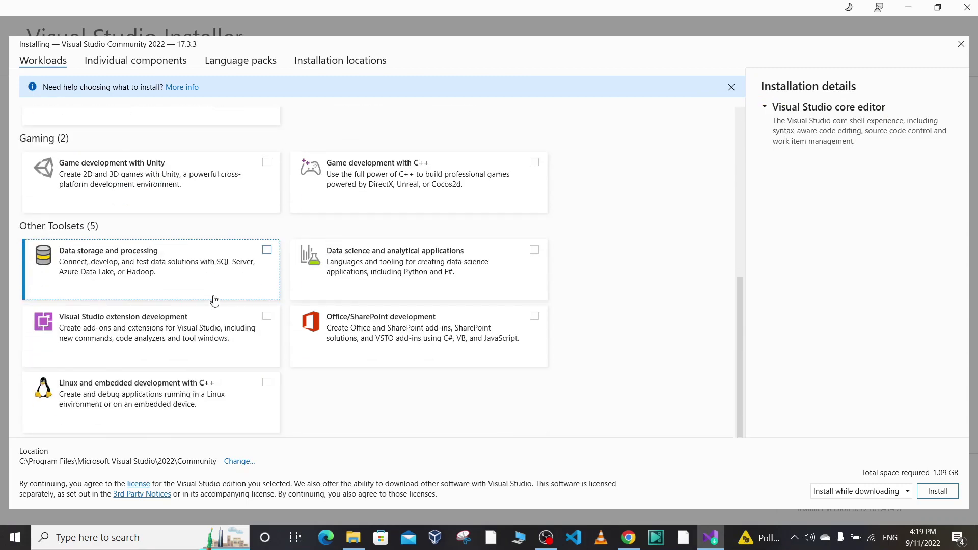
scroll(214, 300, up, 13)
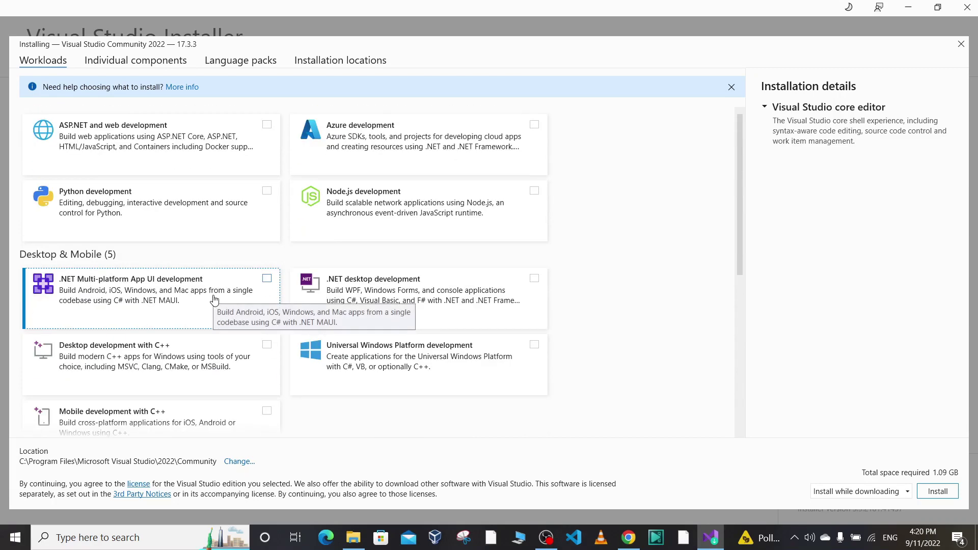
scroll(214, 299, up, 1)
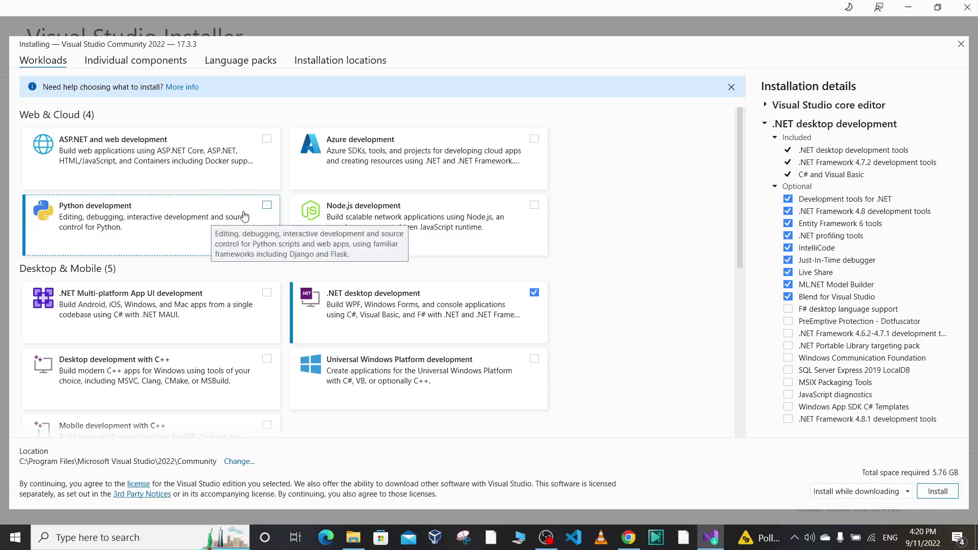
click(267, 206)
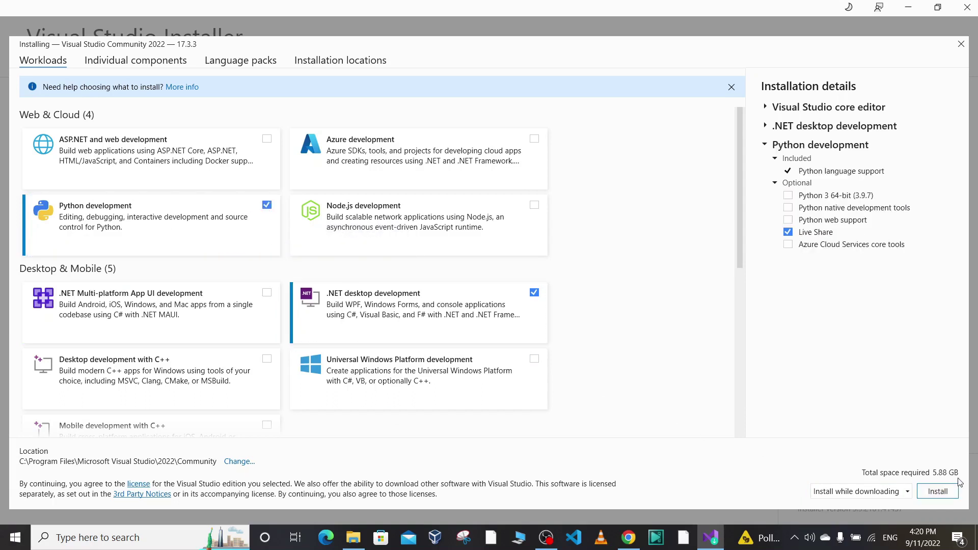
click(266, 207)
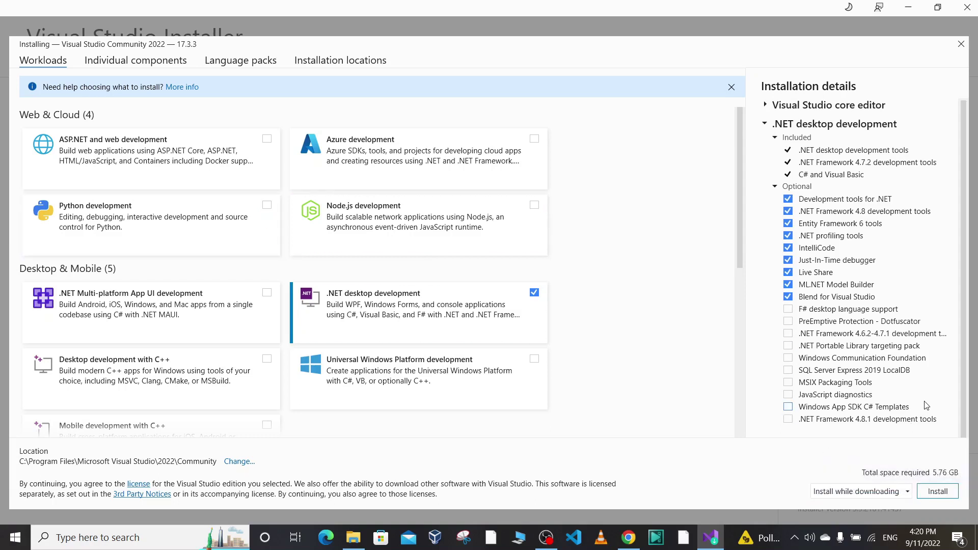
Keep the Install while downloading option and start installing Visual Studio Community 2022
click(909, 493)
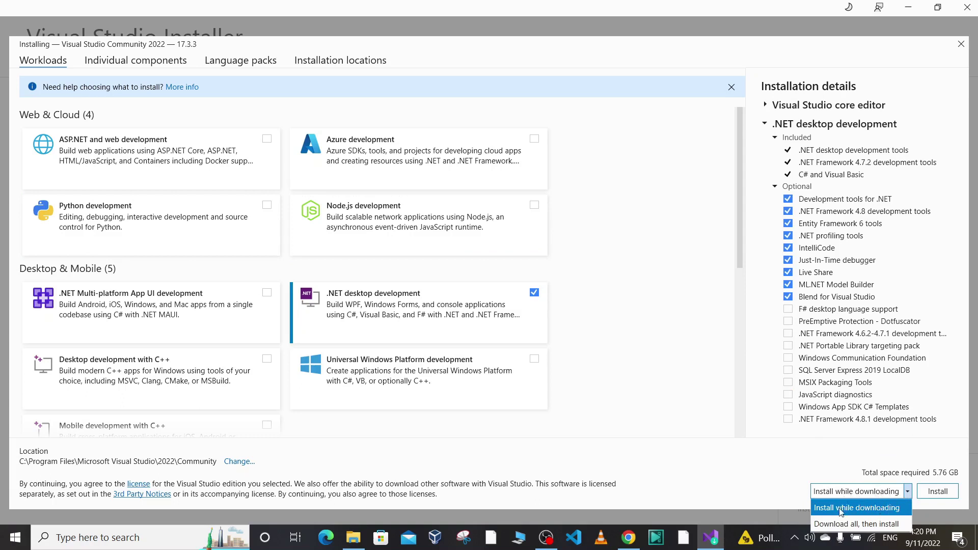
click(936, 495)
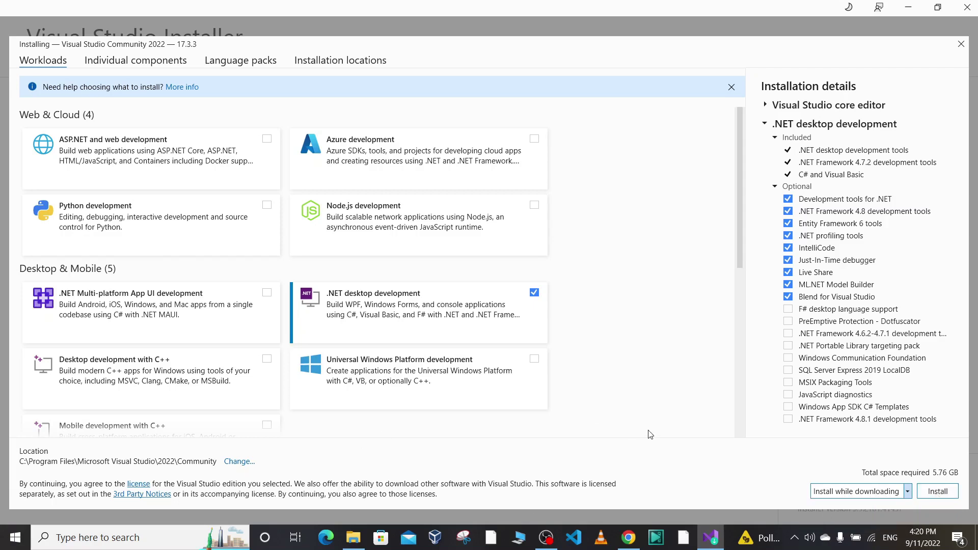
click(939, 492)
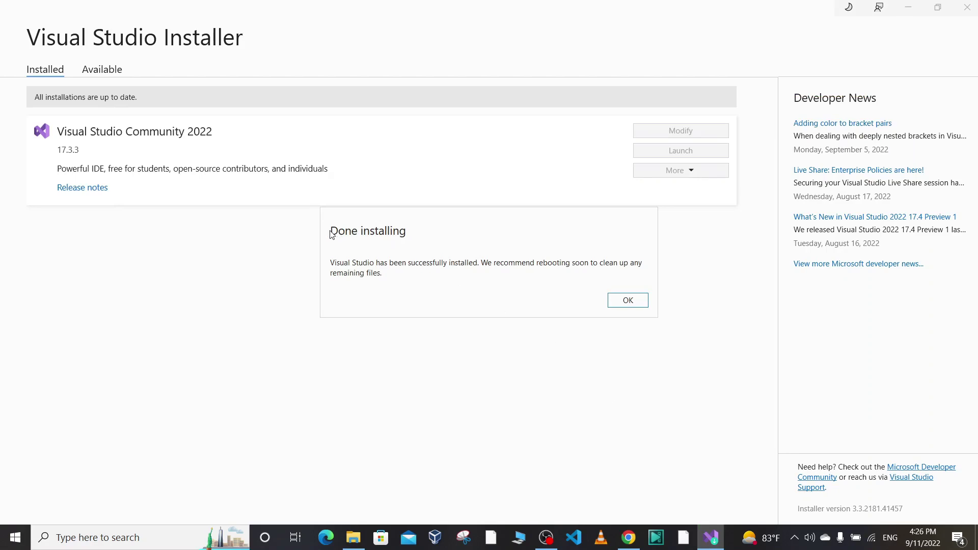
Dismiss the installation notice, launch Visual Studio Community 2022 and maximize its start window
click(619, 307)
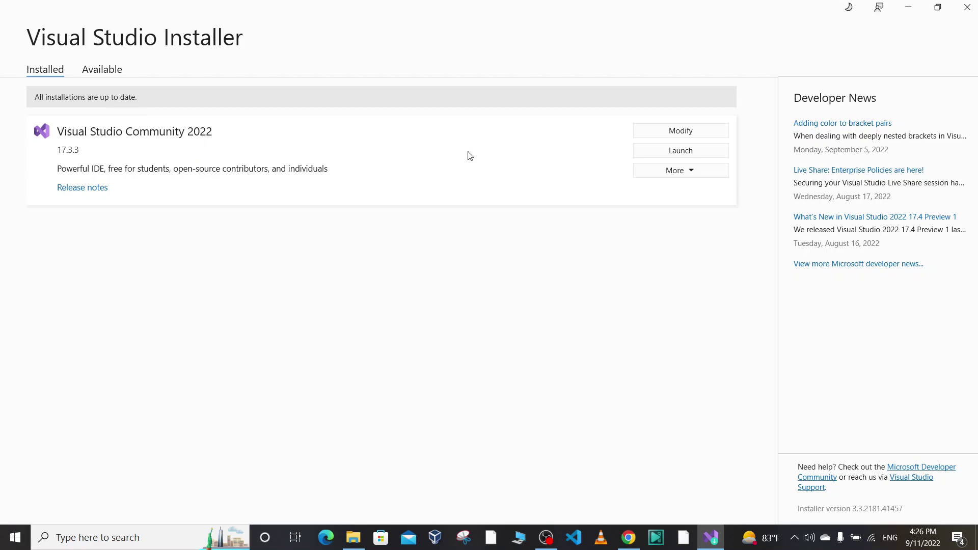
click(695, 155)
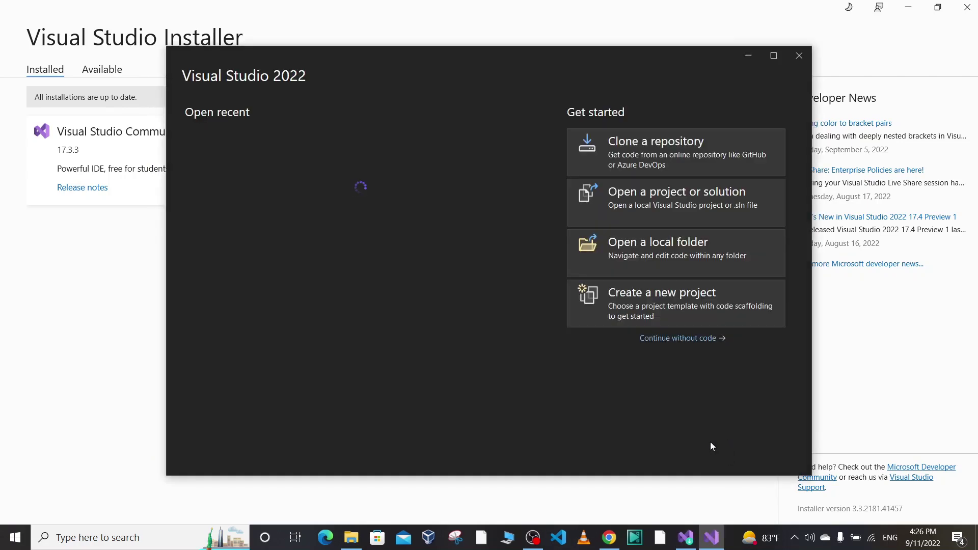
click(774, 56)
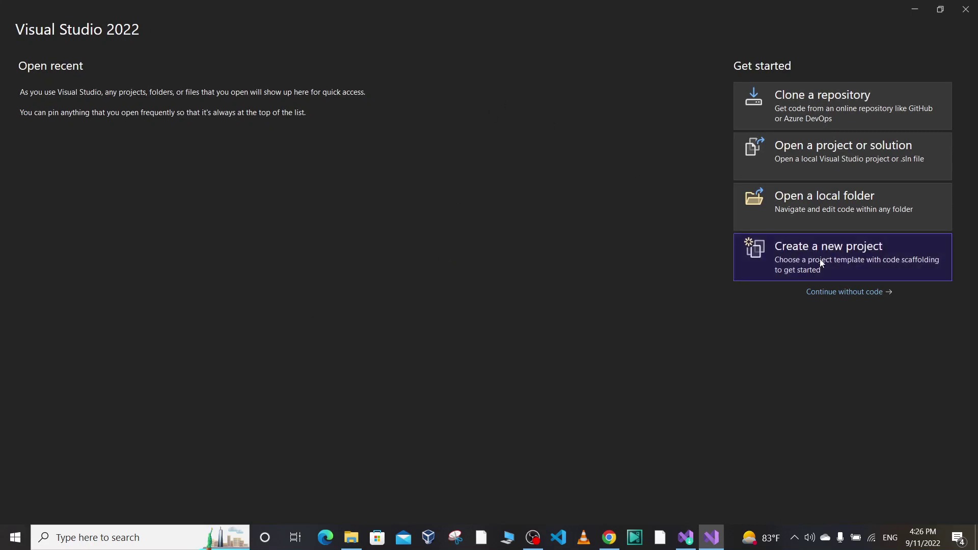
Start creating a new project and filter the project templates to C#
click(804, 270)
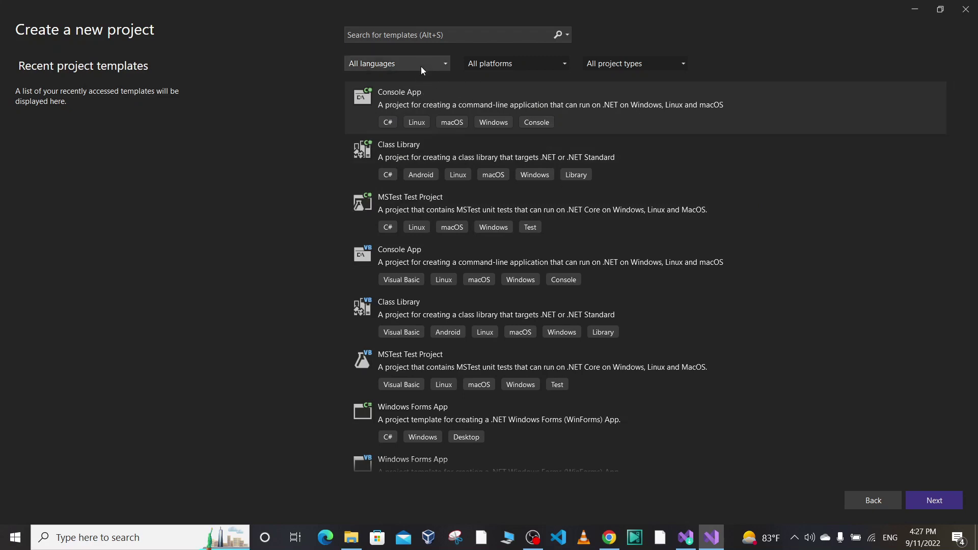
click(439, 65)
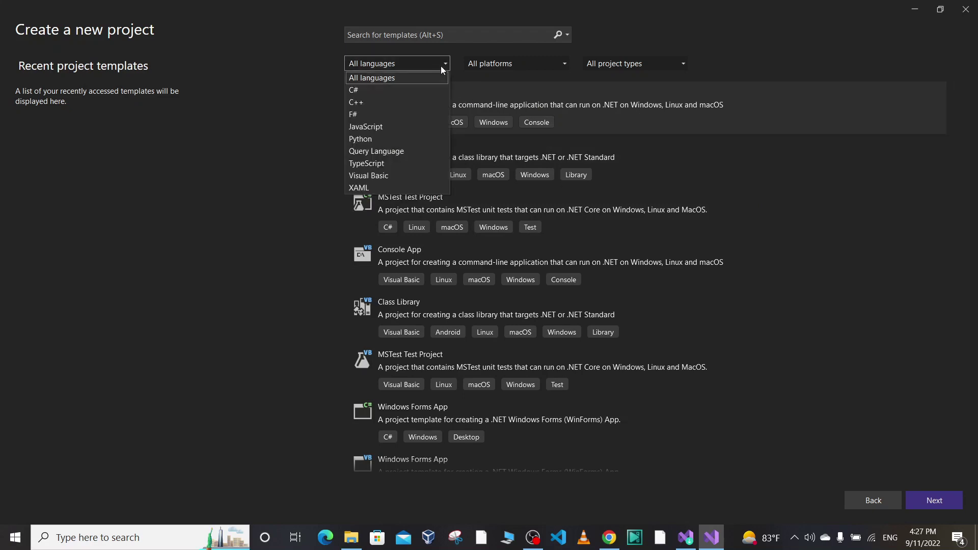
click(377, 90)
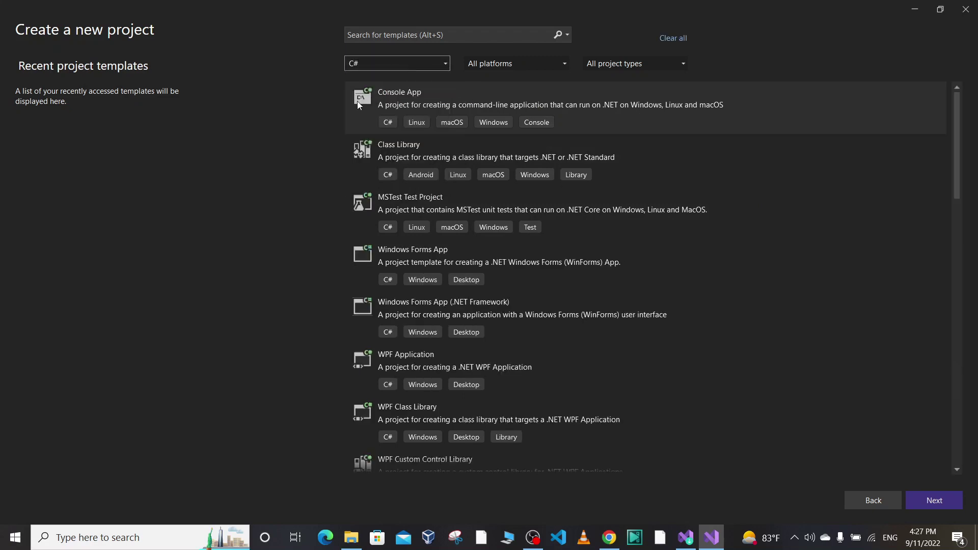
Choose the C# Console App template and name the project FIrstProject
click(417, 93)
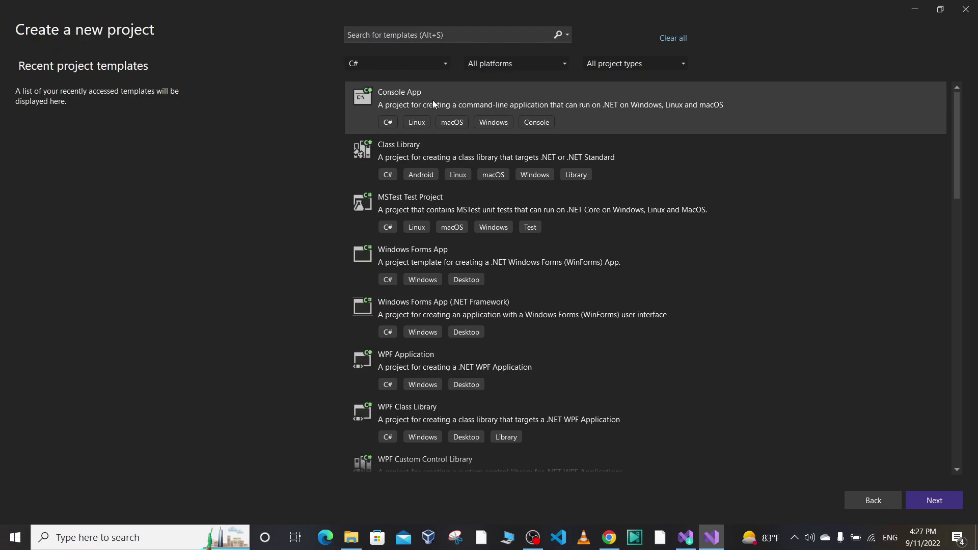
double_click(432, 100)
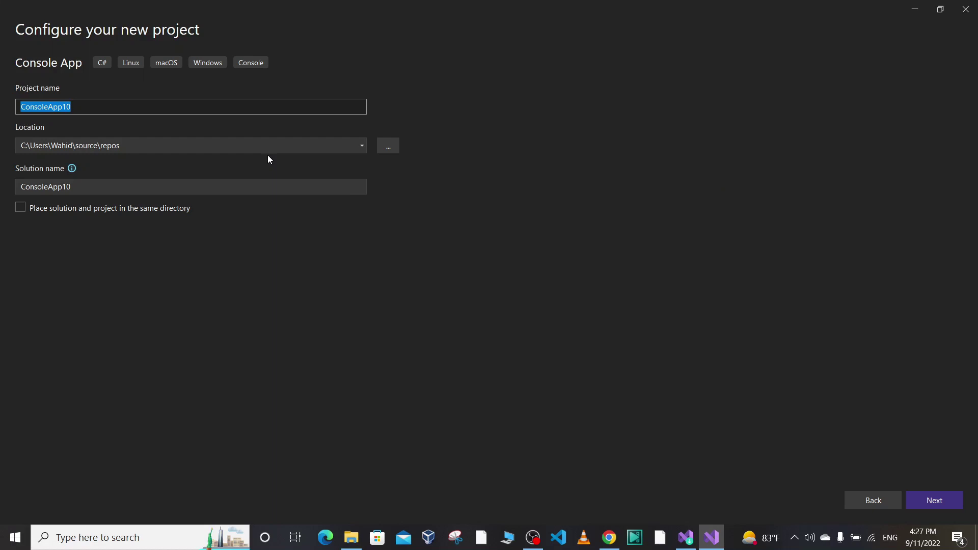
text(FIr)
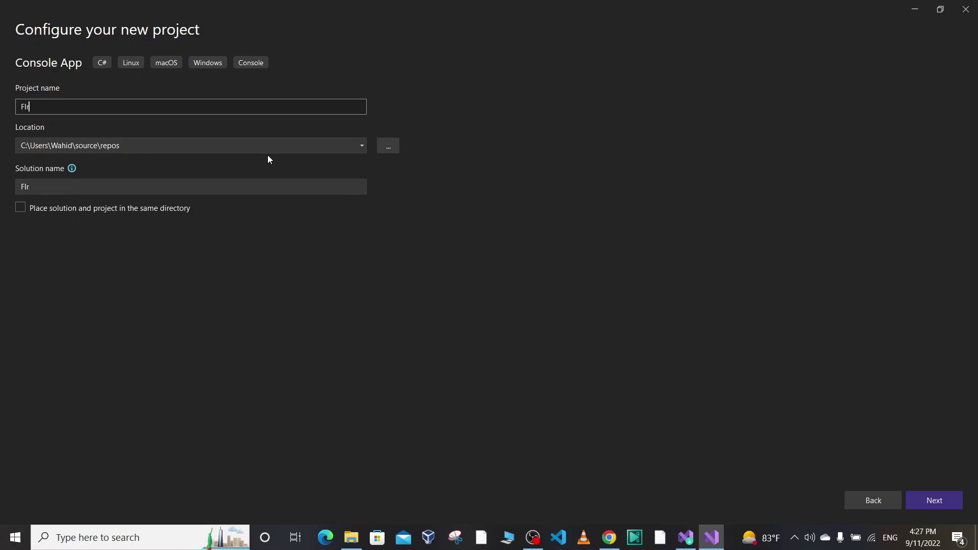
text(stProject)
click(69, 145)
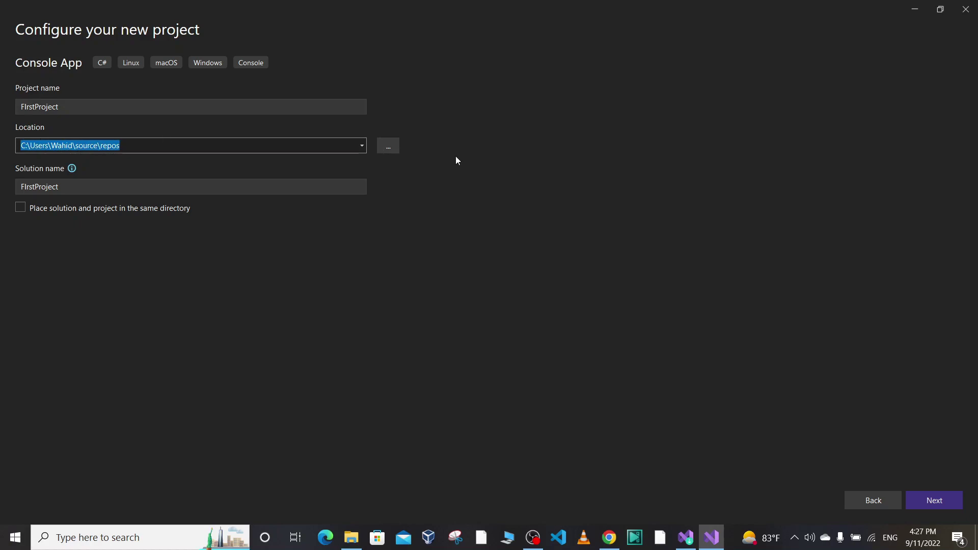
click(383, 146)
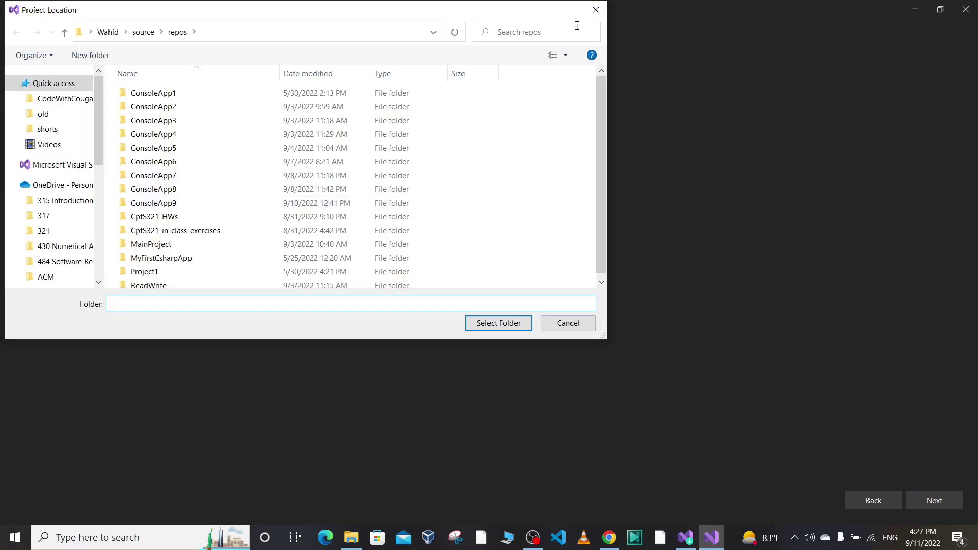
click(595, 9)
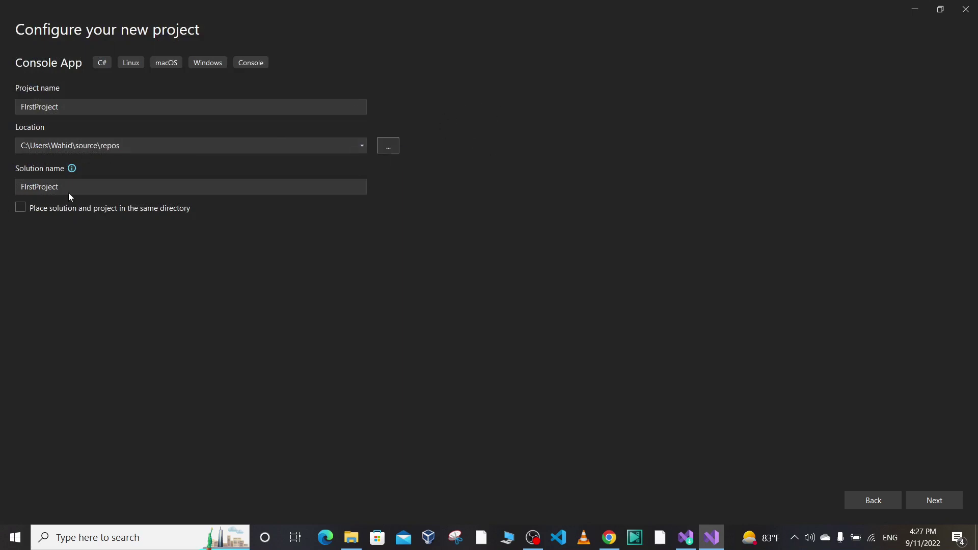
drag(65, 189, 21, 189)
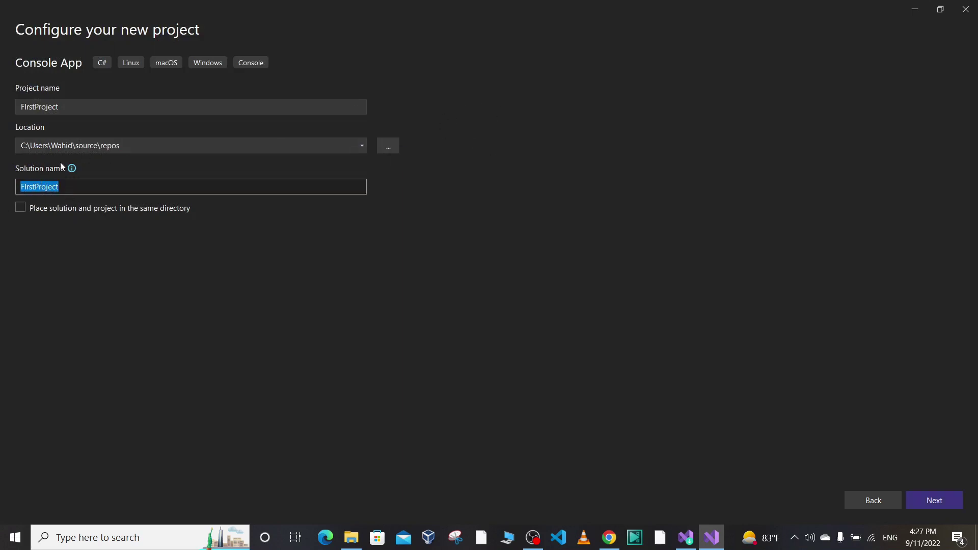
mouse_move(71, 174)
click(71, 188)
mouse_move(71, 169)
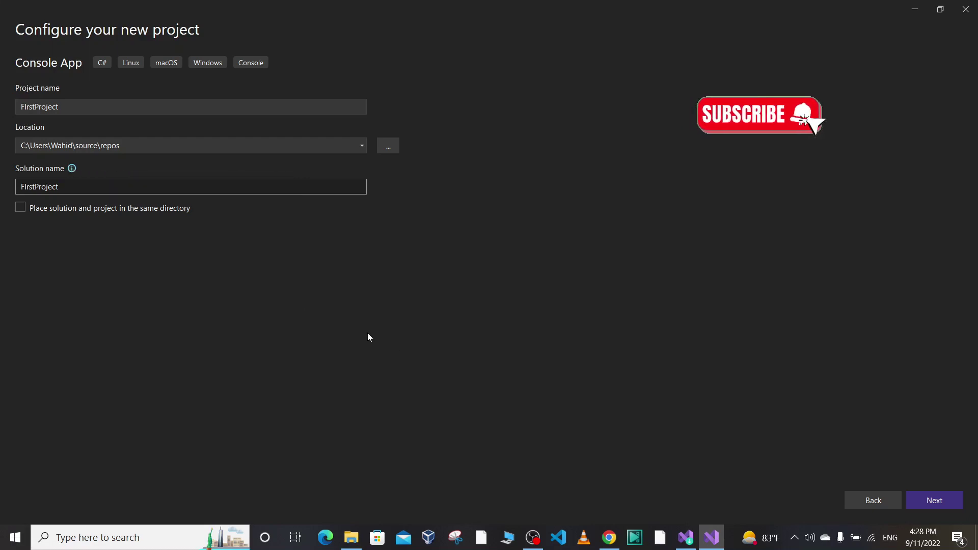
Continue to the console project's additional information and open a Windows Command Prompt
click(932, 501)
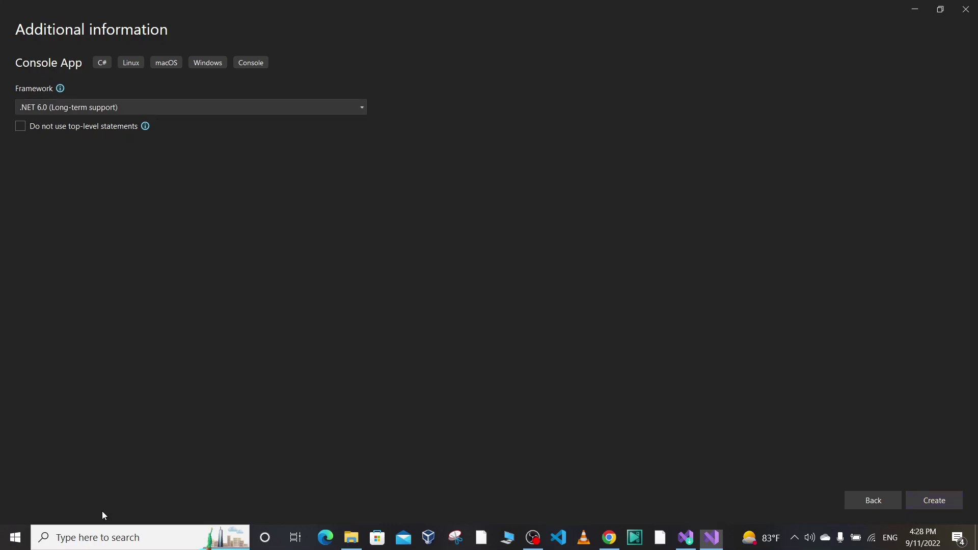
key(super)
text(cmd)
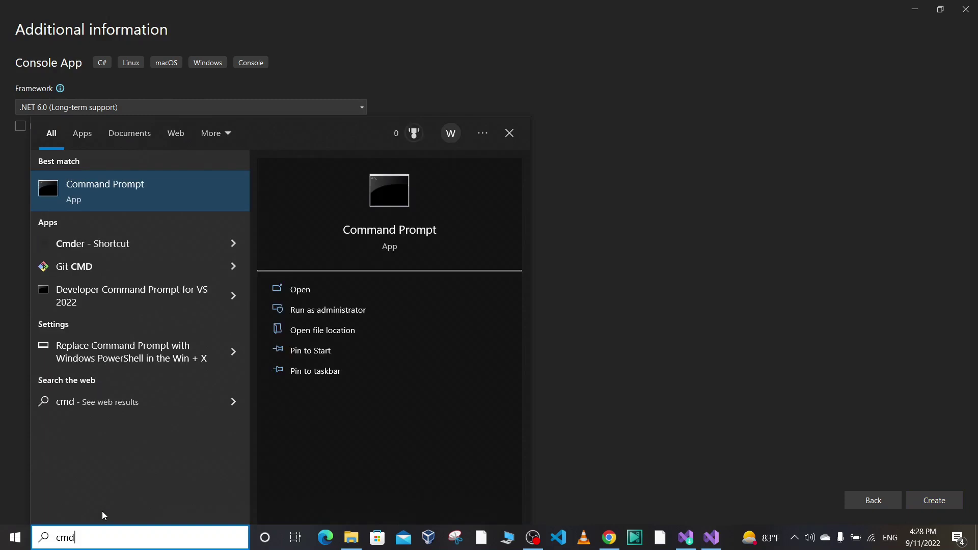
key(Return)
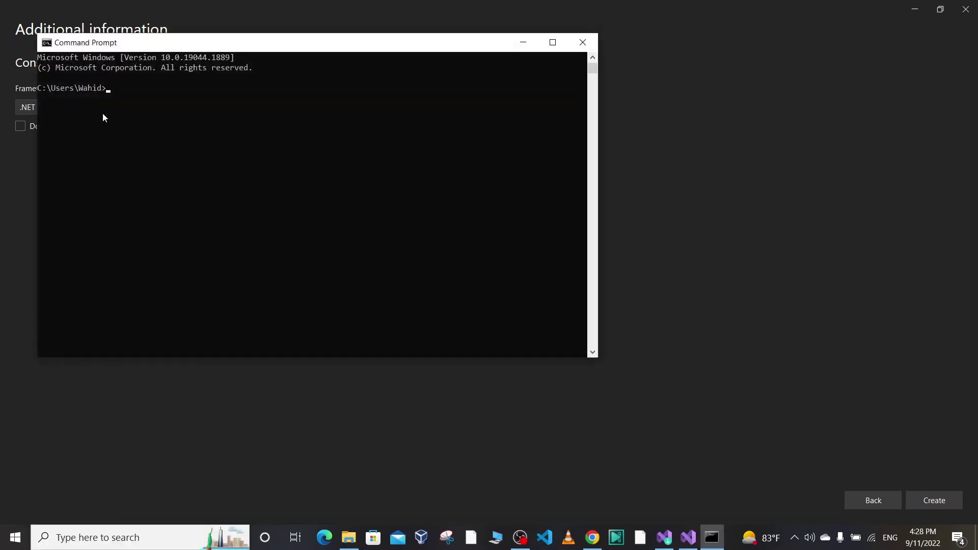
Move the Command Prompt window clear of the framework settings and run the dotnet command
drag(131, 43, 391, 90)
text(dot)
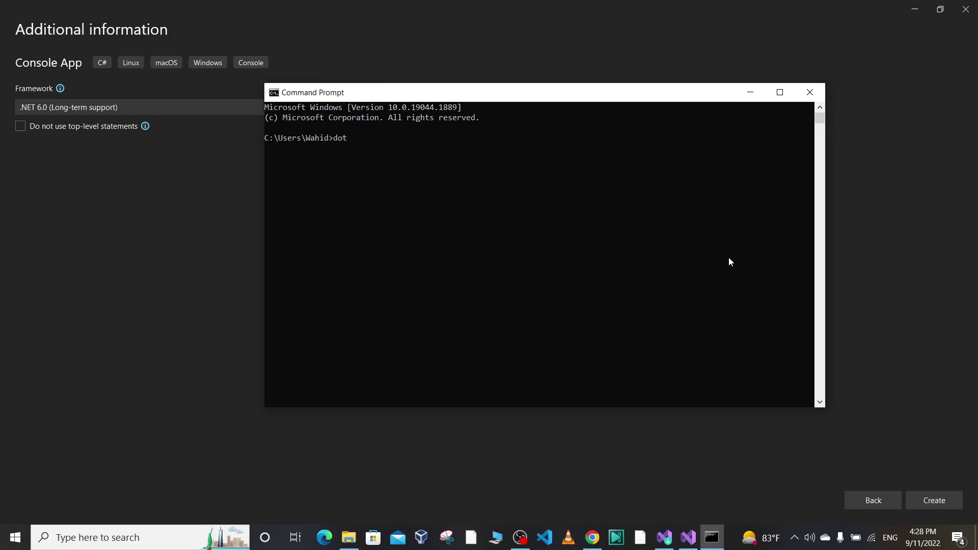
text(net)
key(Return)
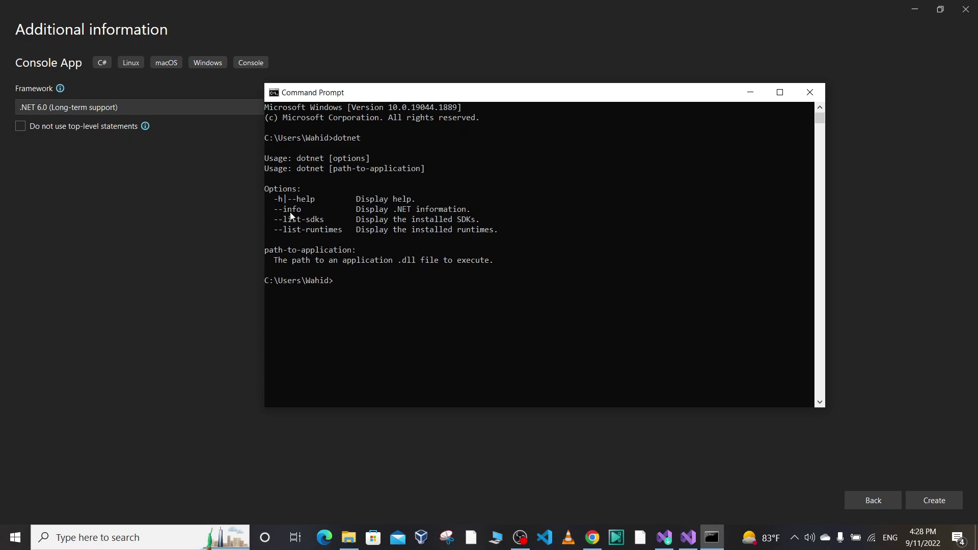
Run dotnet --info and highlight the host version line in its output
text(dont)
key(BackSpace)
key(BackSpace)
text(tnet --info)
key(Return)
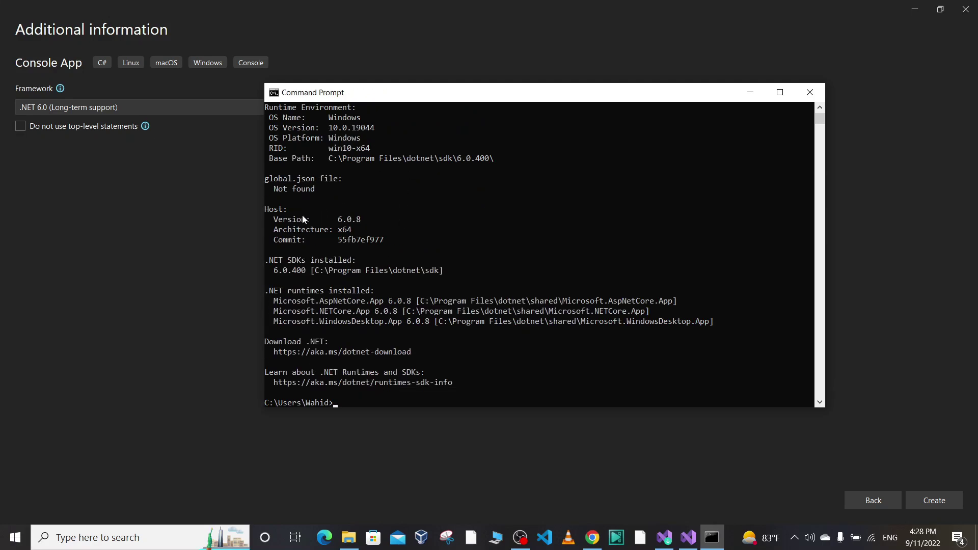
drag(279, 219, 355, 225)
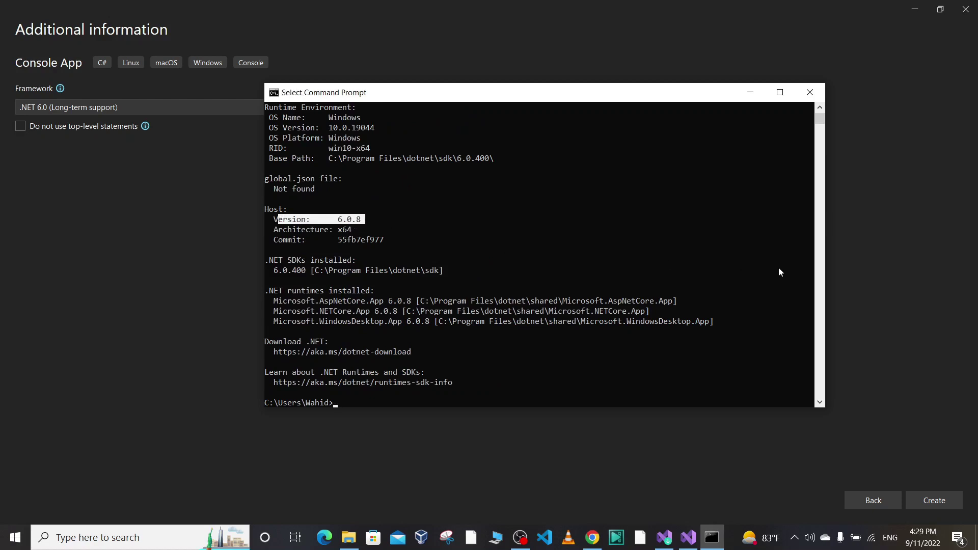
Close the Command Prompt and create the console project with the .NET 6.0 framework
click(810, 92)
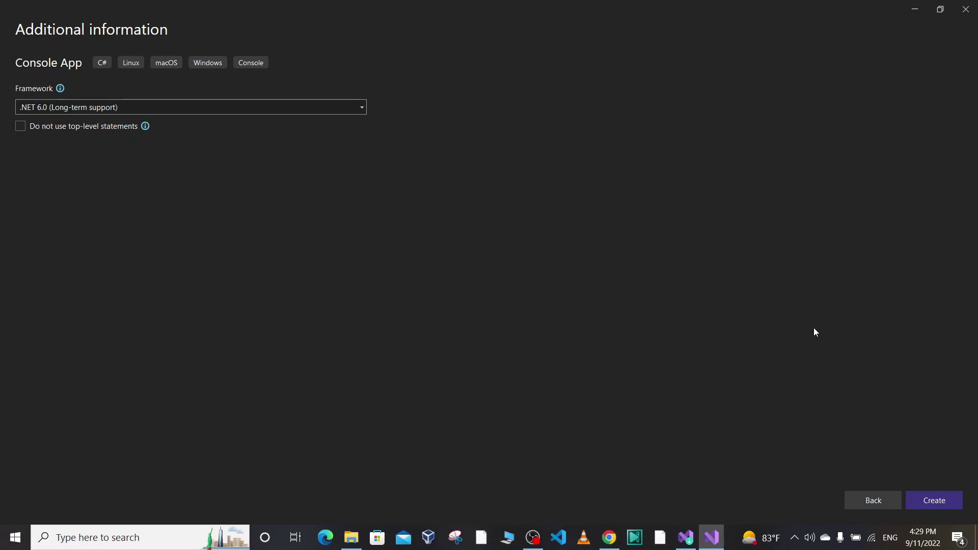
click(935, 501)
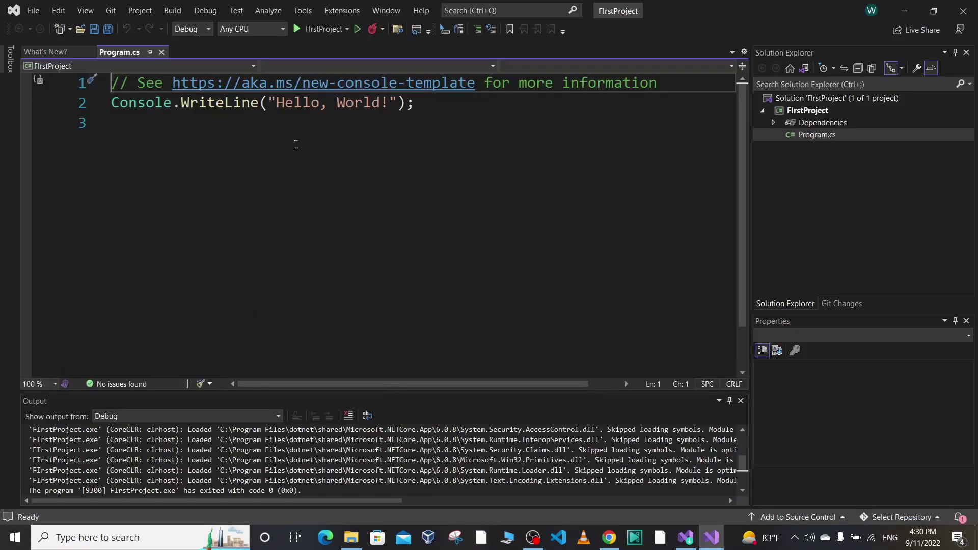
Replace the "Hello, World!" text in the Console.WriteLine call of Program.cs with "Welcome to Code With cougar"
click(384, 103)
key(BackSpace)
key(BackSpace)
key(BackSpace)
key(BackSpace)
key(BackSpace)
key(BackSpace)
key(BackSpace)
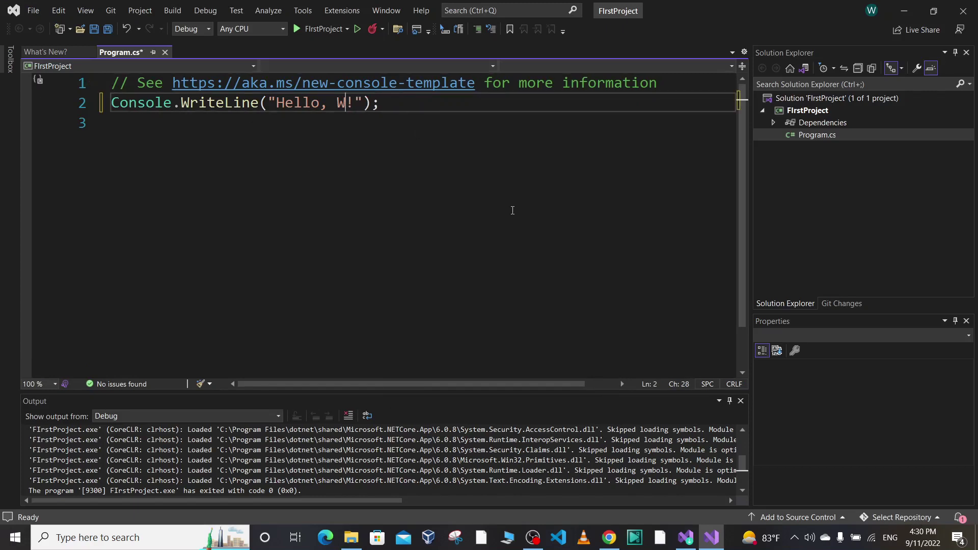
key(Delete)
key(BackSpace)
key(BackSpace)
key(BackSpace)
key(BackSpace)
key(BackSpace)
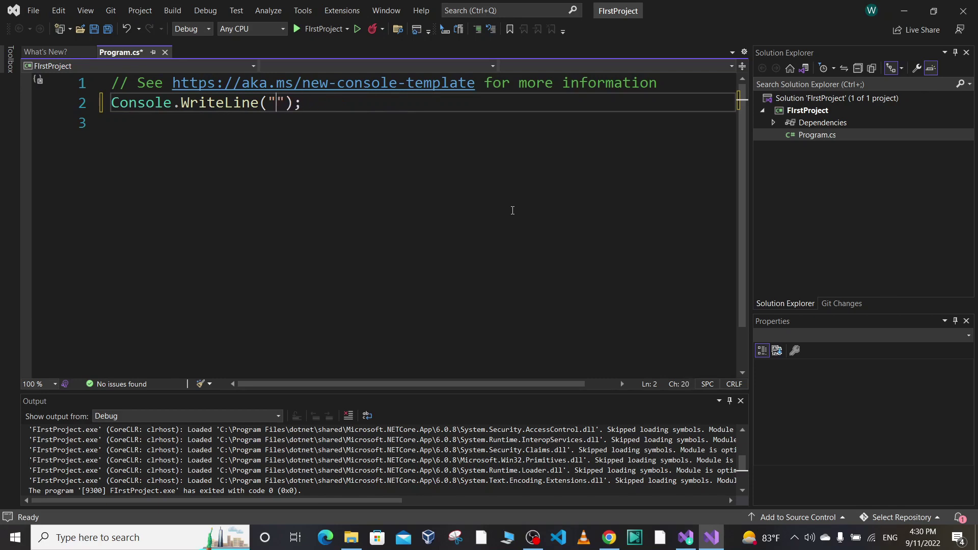
text(Welcom)
text(e to Code W)
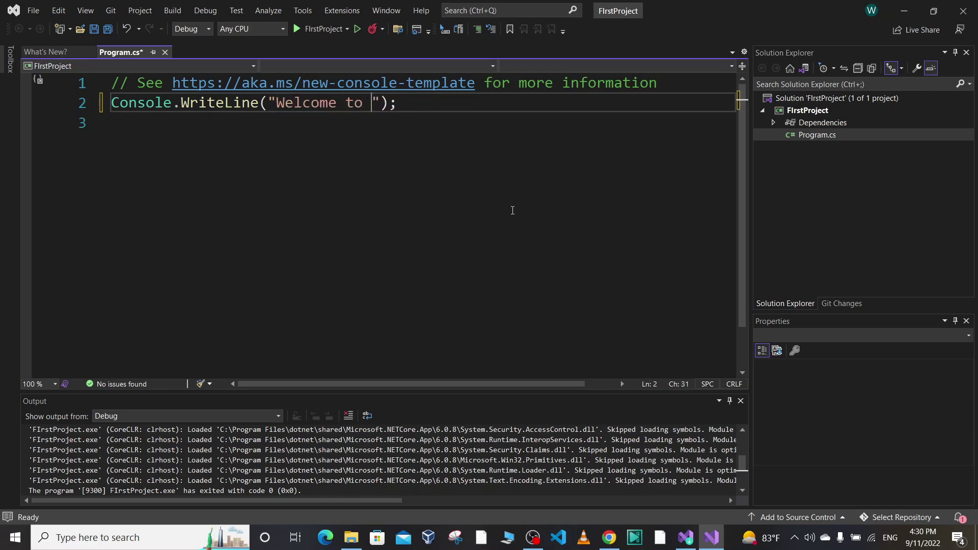
text(ith cougar)
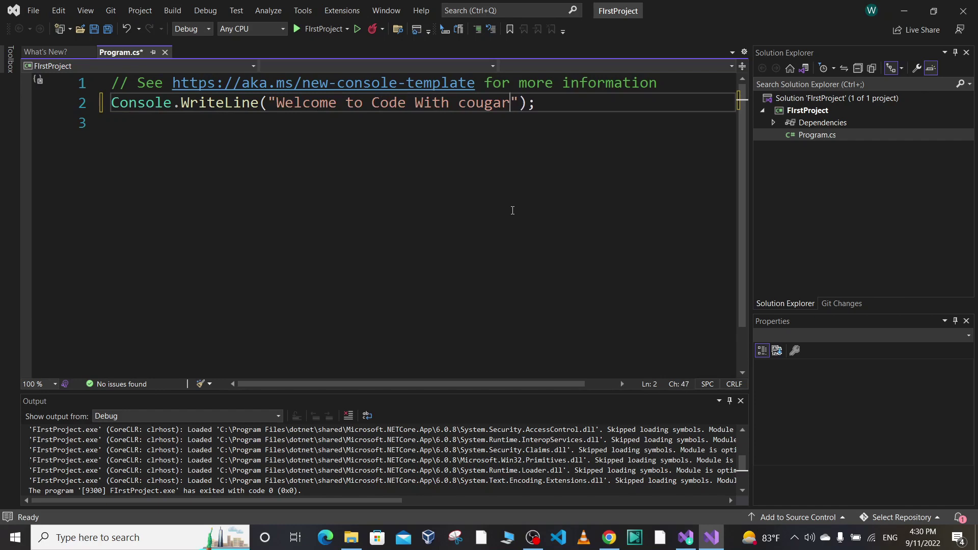
Run FIrstProject and highlight the printed welcome message in the debug console
click(513, 210)
click(306, 30)
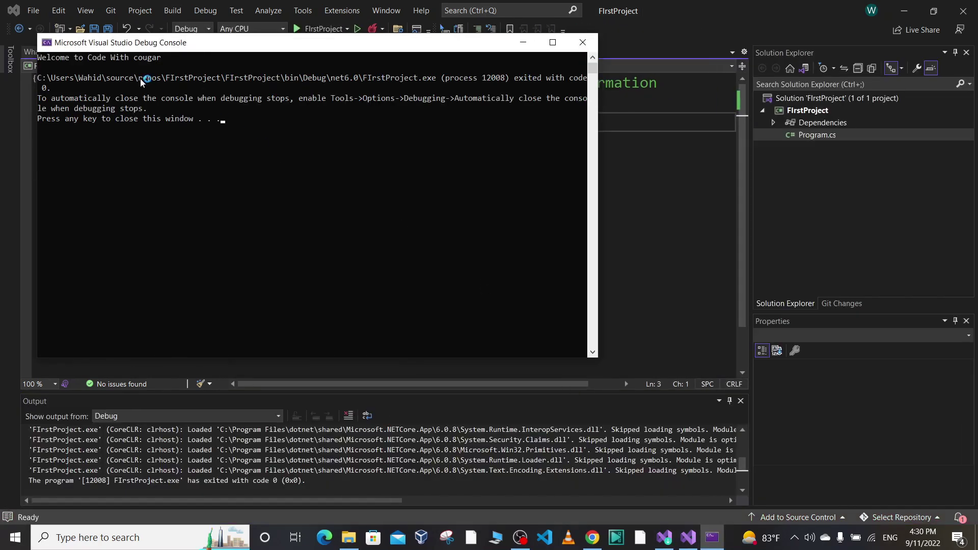
drag(167, 60, 37, 60)
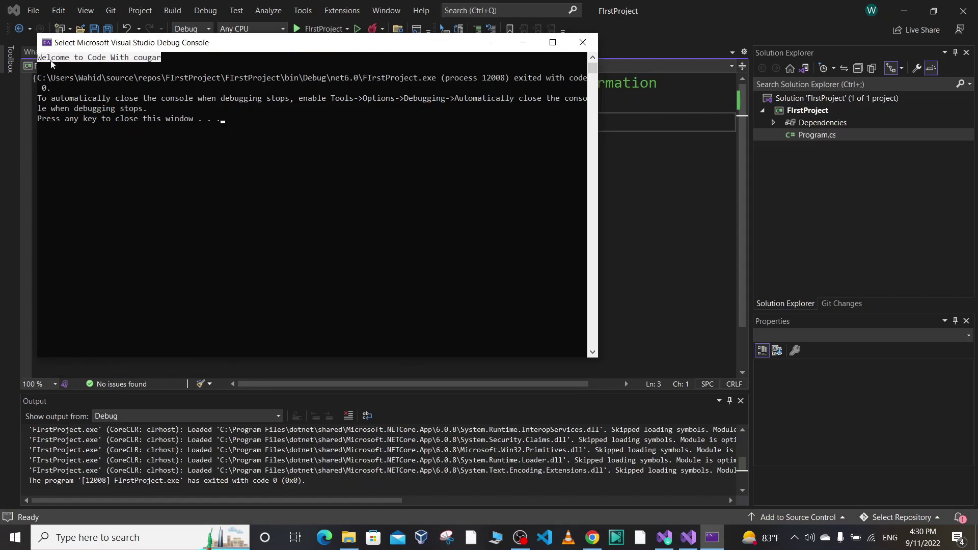